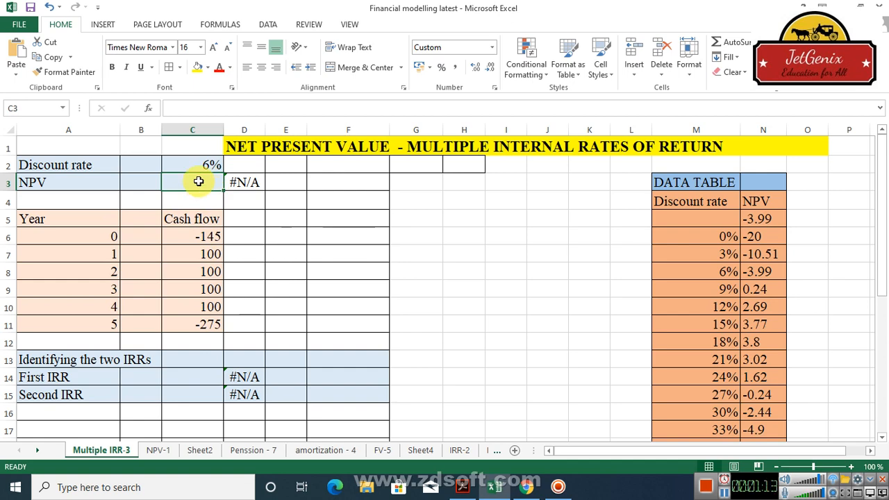
Calculate the NPV in C3 with the formula =C6+NPV(C2,C7:C11), accepting the closing-bracket correction
text(=)
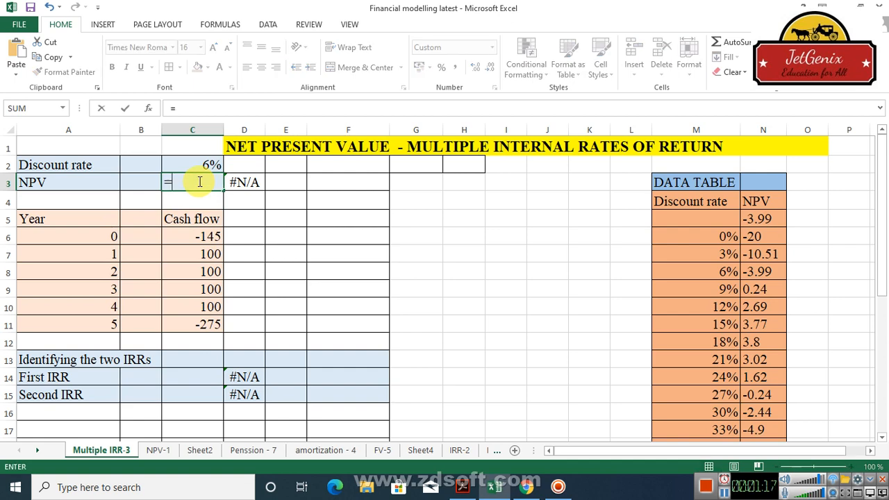
click(208, 237)
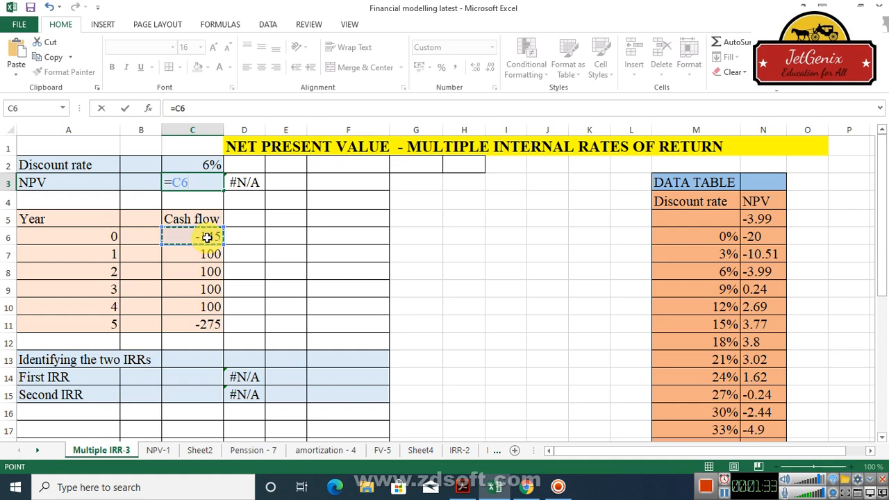
text(+npv)
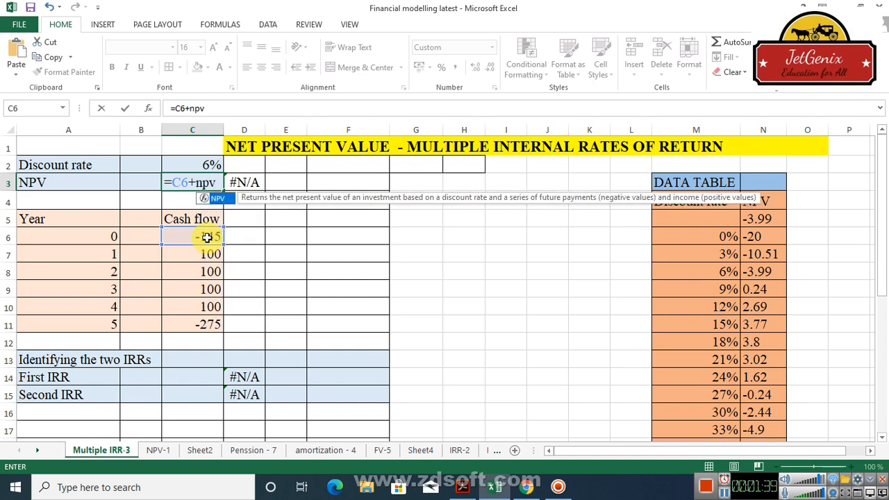
double_click(215, 199)
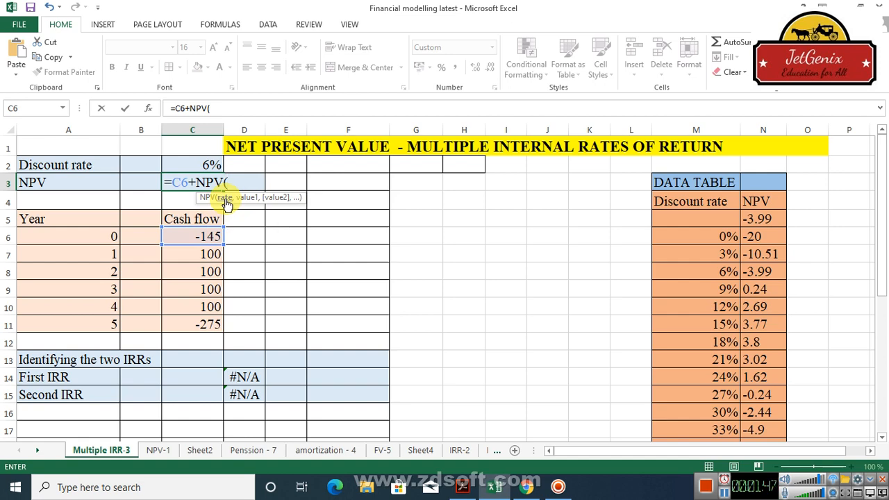
click(202, 164)
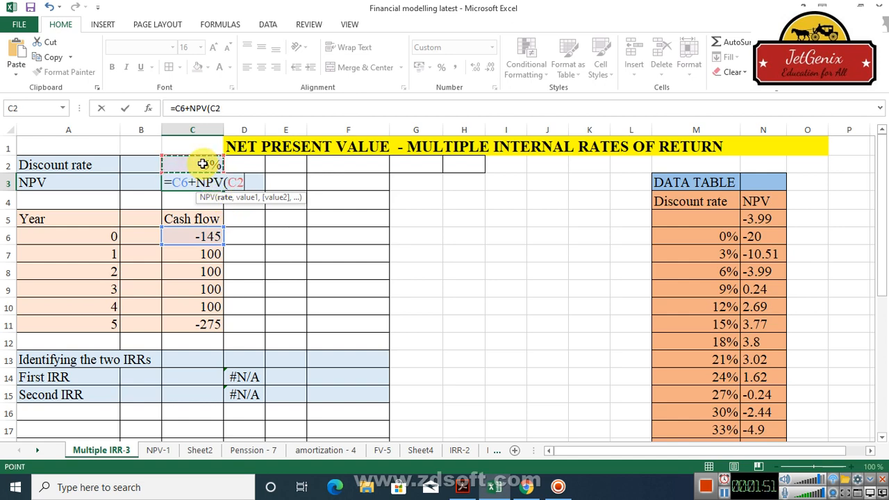
text(,)
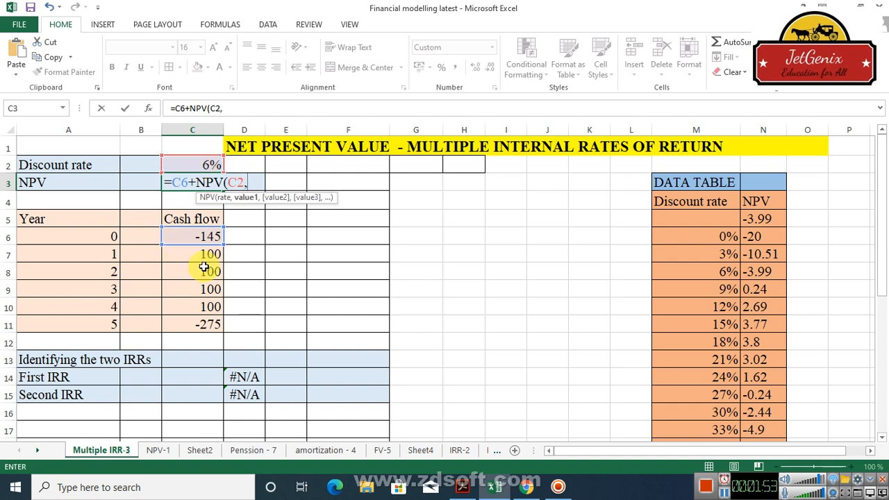
drag(210, 258, 210, 321)
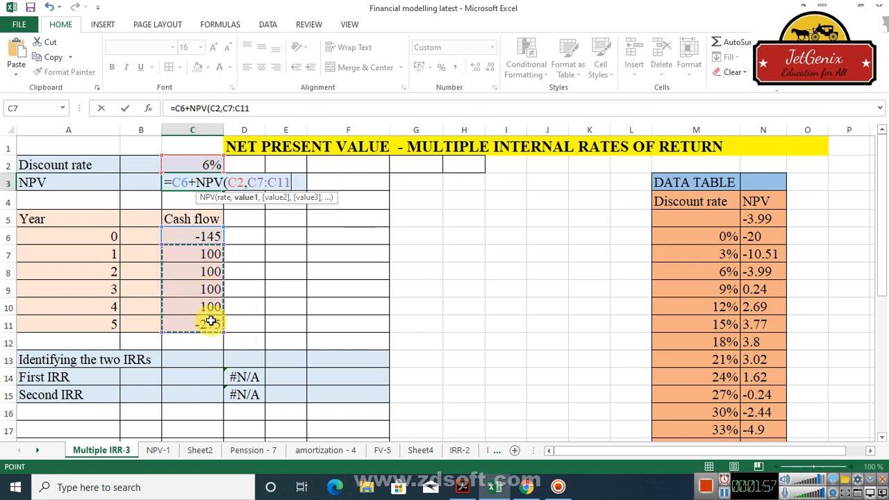
key(Return)
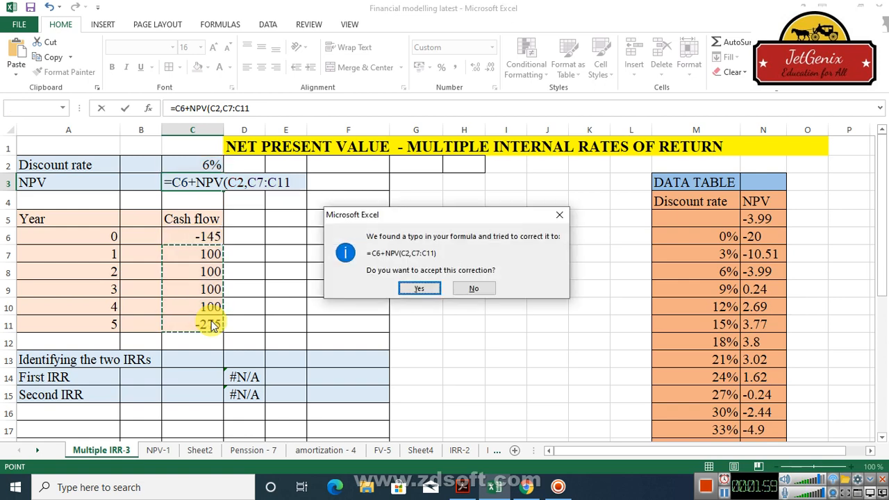
key(Return)
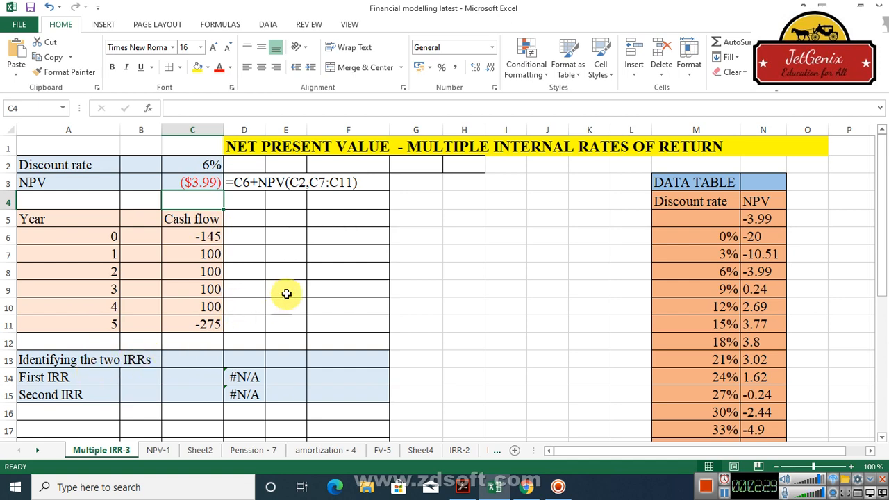
Examine the yearly cash flows in C6:C11, looking for where their sign changes
click(185, 239)
key(Down)
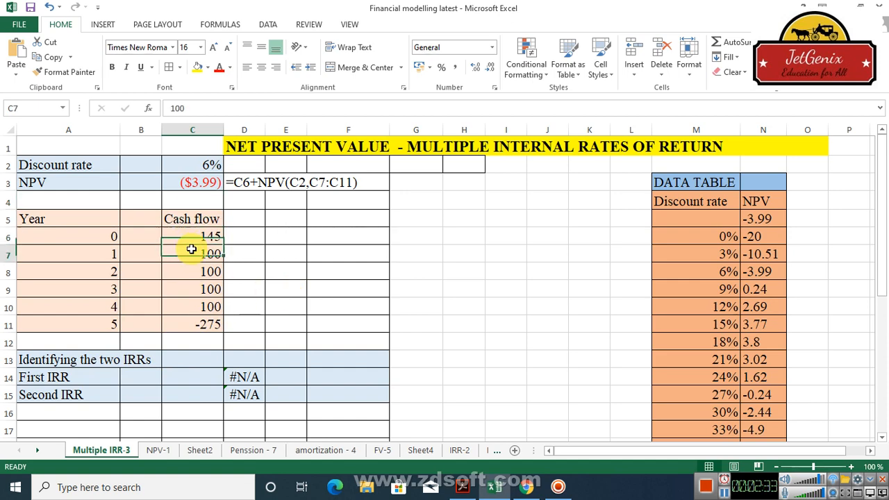
key(Down)
key(Down)
key(Down)
key(Up)
key(Up)
key(Up)
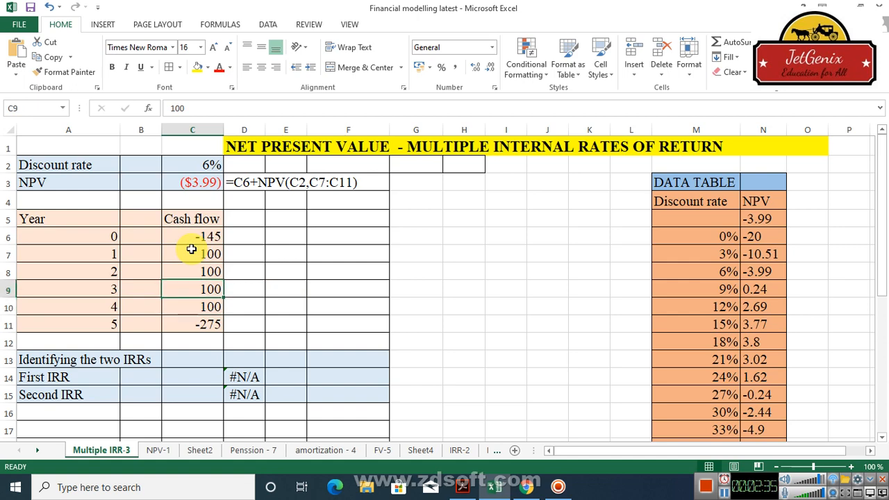
key(Up)
key(Up)
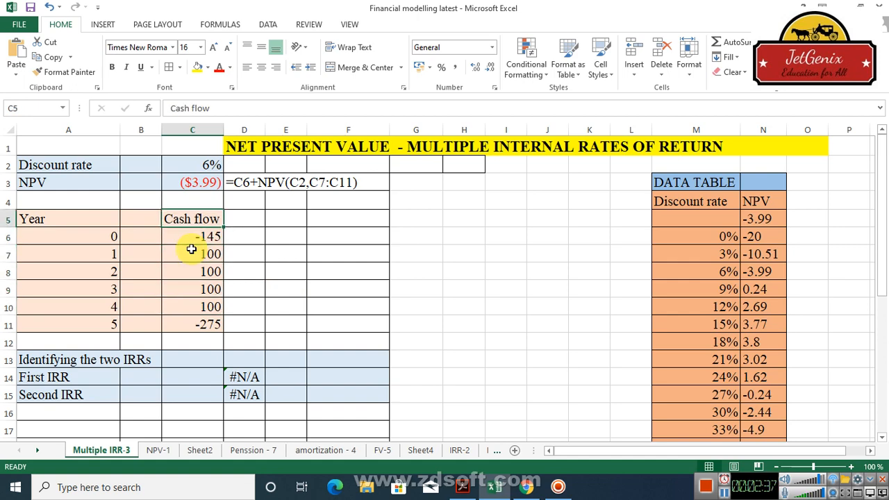
key(Down)
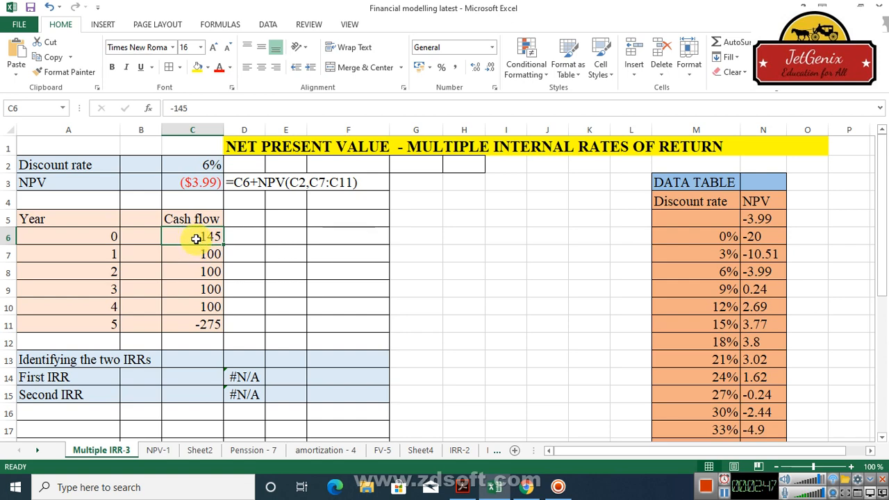
key(Down)
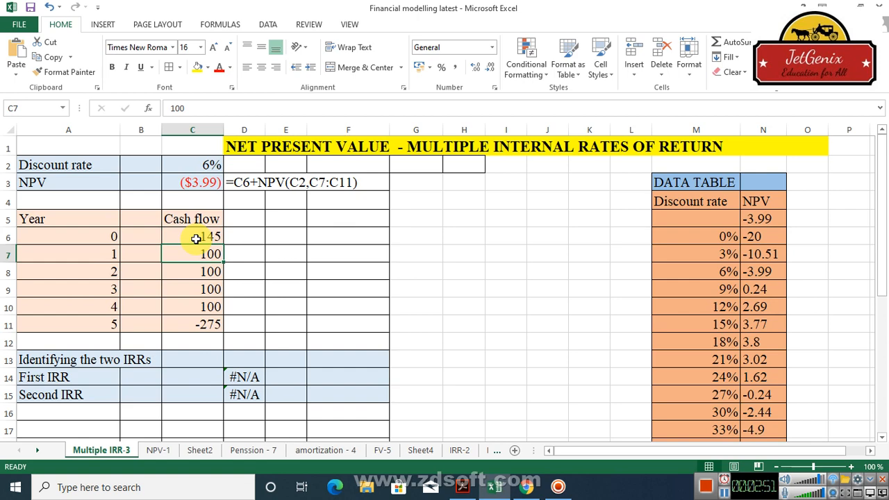
key(Down)
key(Down)
key(Down)
key(Down)
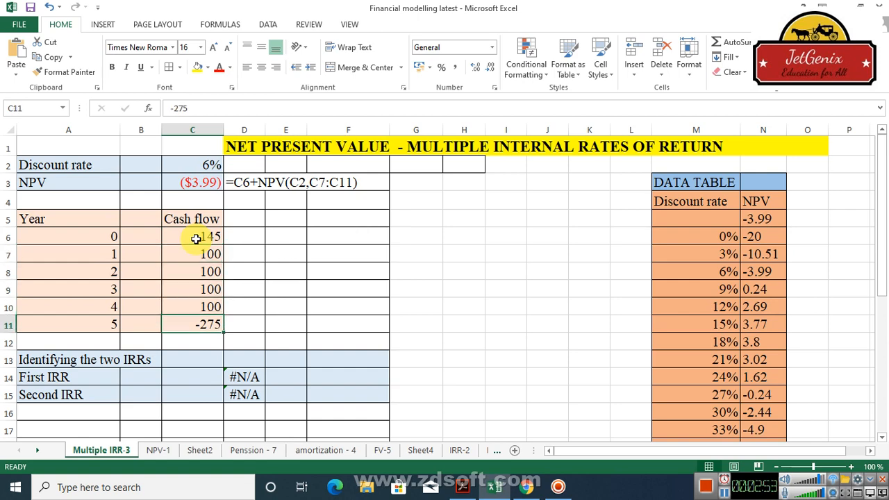
key(Up)
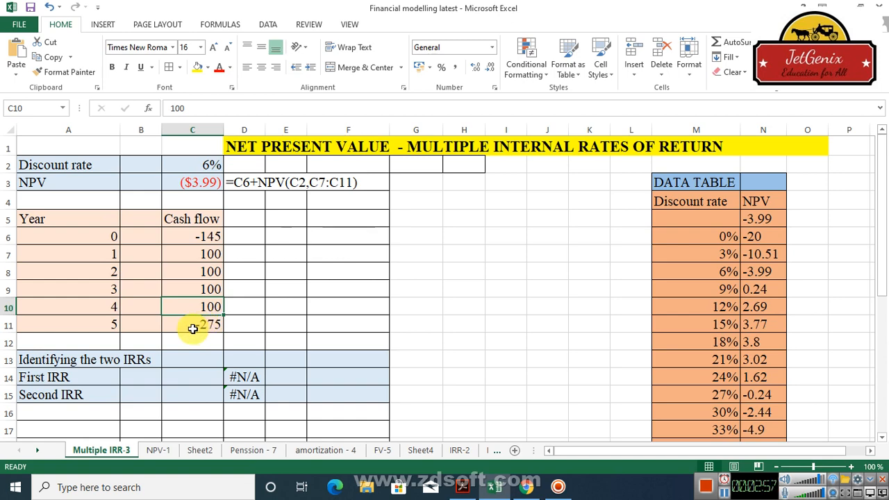
Calculate the first IRR in C14 from cash flows C6:C11 with a guess of 0.1, using =IRR(C6:C11,0.1)
click(188, 380)
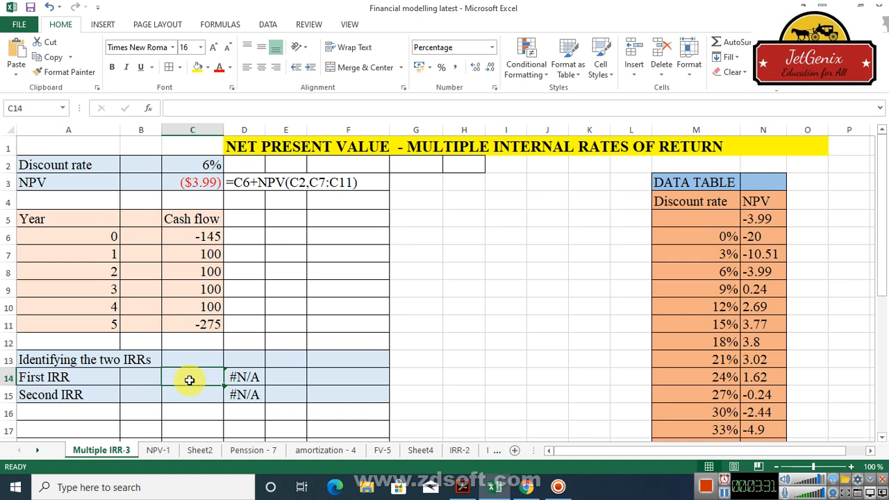
text(=)
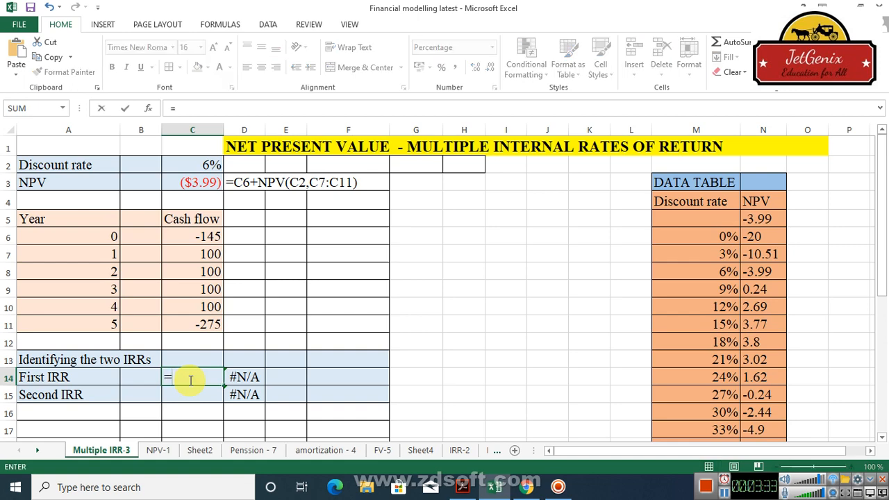
text(irr)
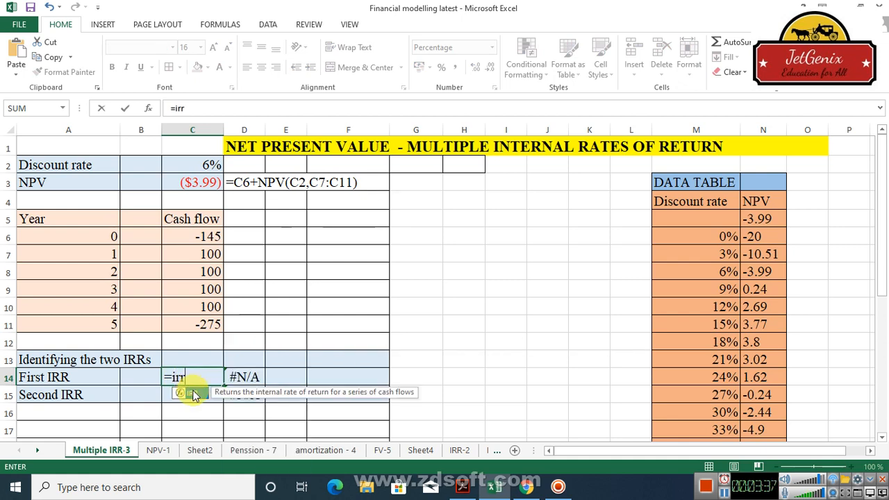
double_click(195, 394)
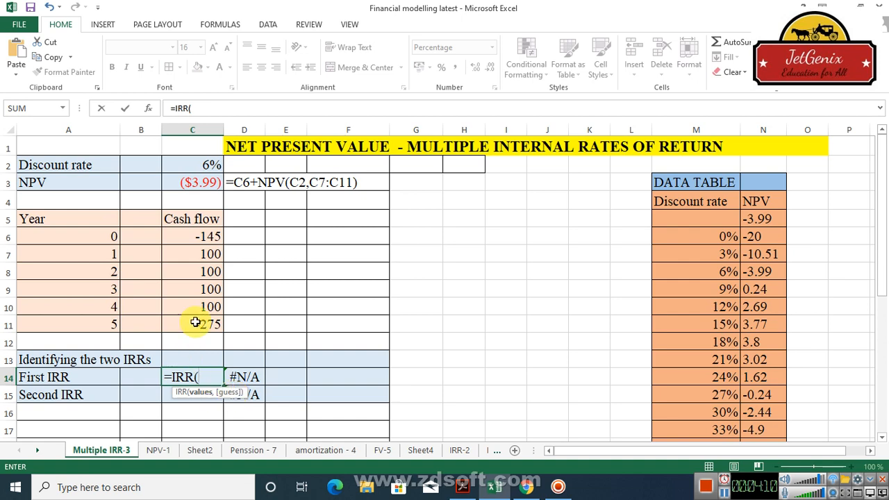
drag(210, 237, 209, 316)
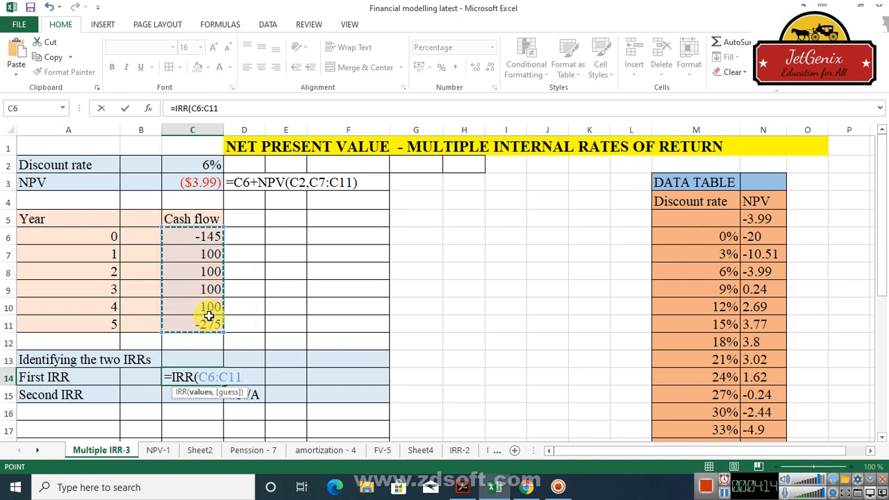
text(,0.1)
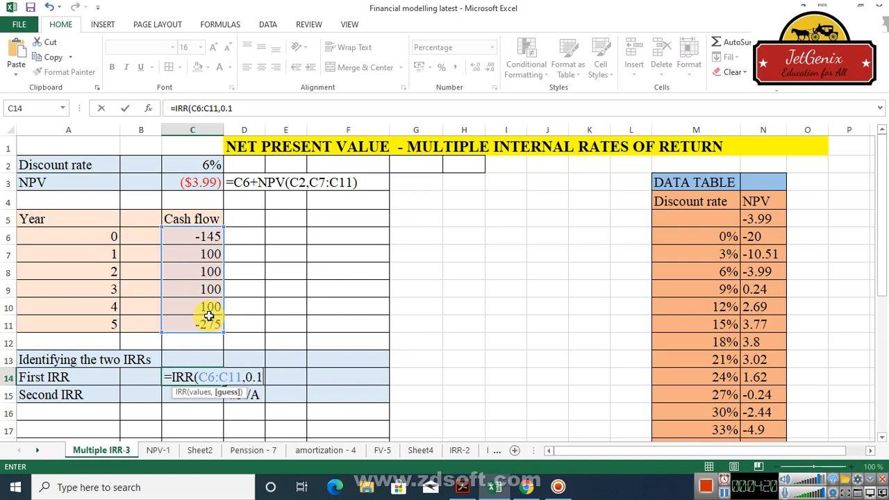
text())
key(Return)
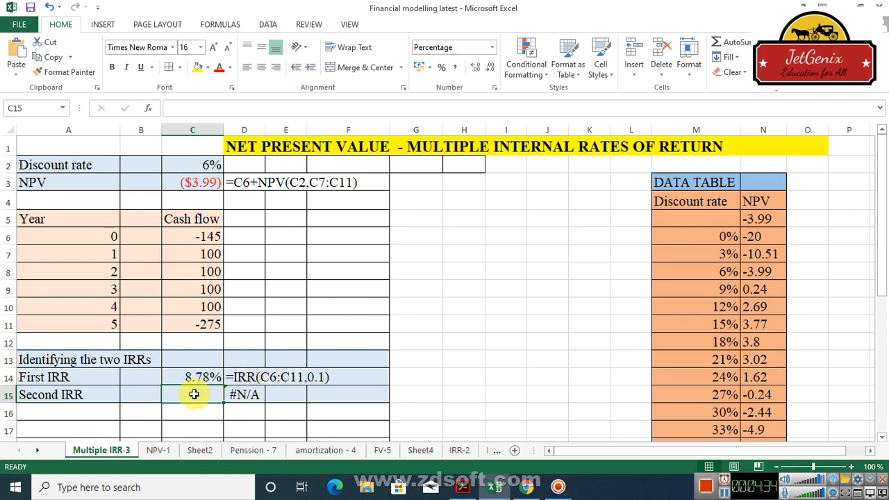
Calculate the second IRR in C15 from cash flows C6:C11 with a guess of 0.8, using the IRR function
text(=)
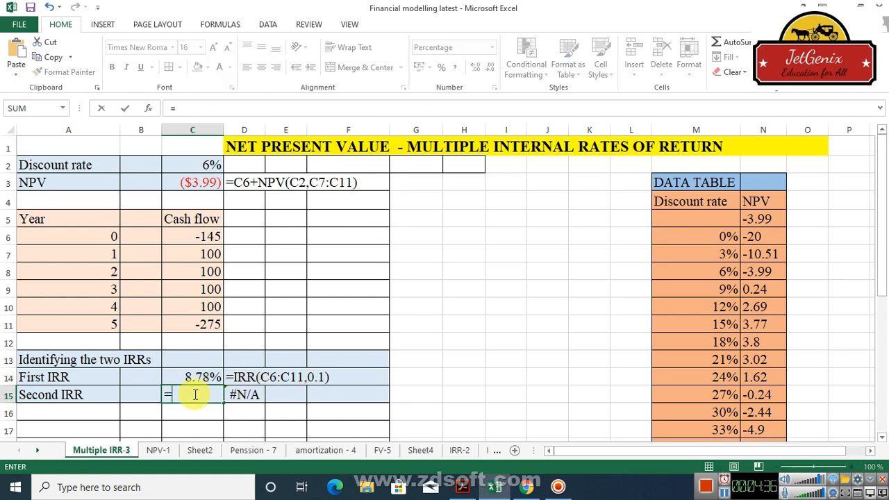
text(irr)
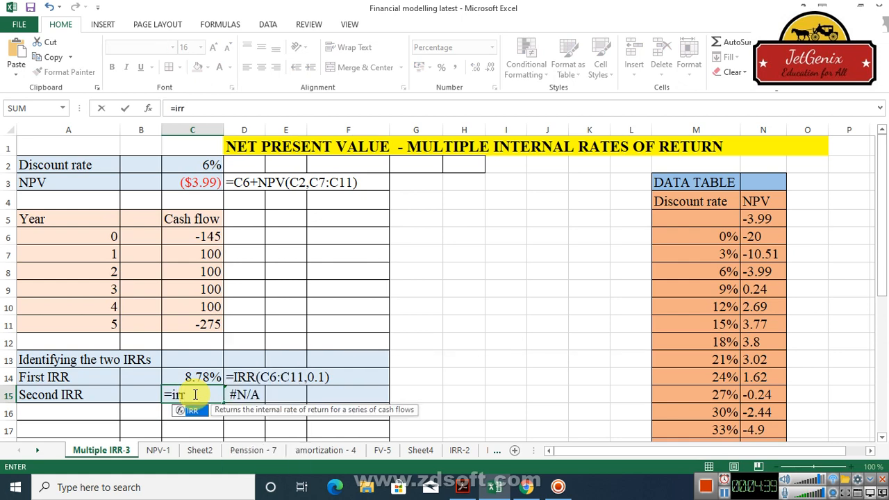
click(194, 412)
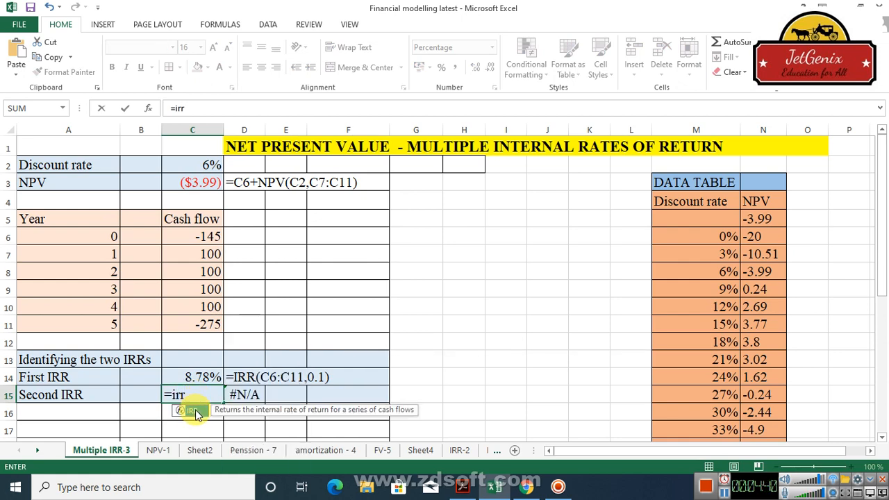
double_click(195, 412)
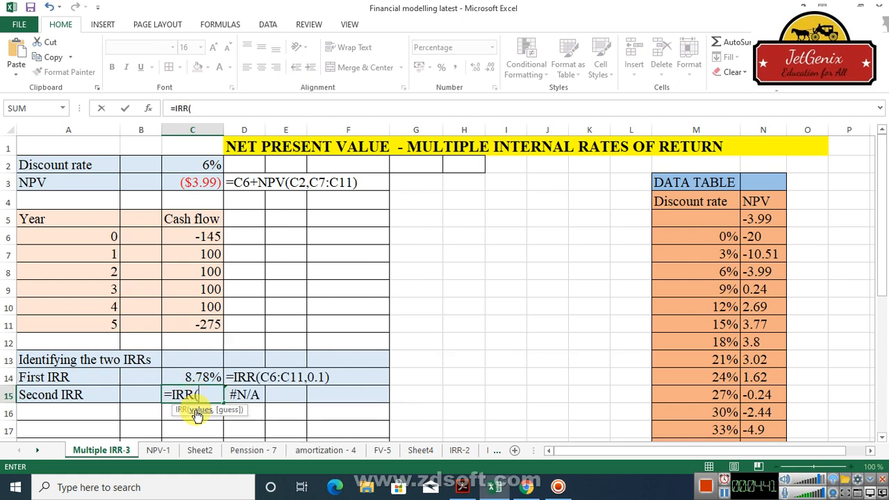
click(213, 236)
drag(213, 236, 224, 318)
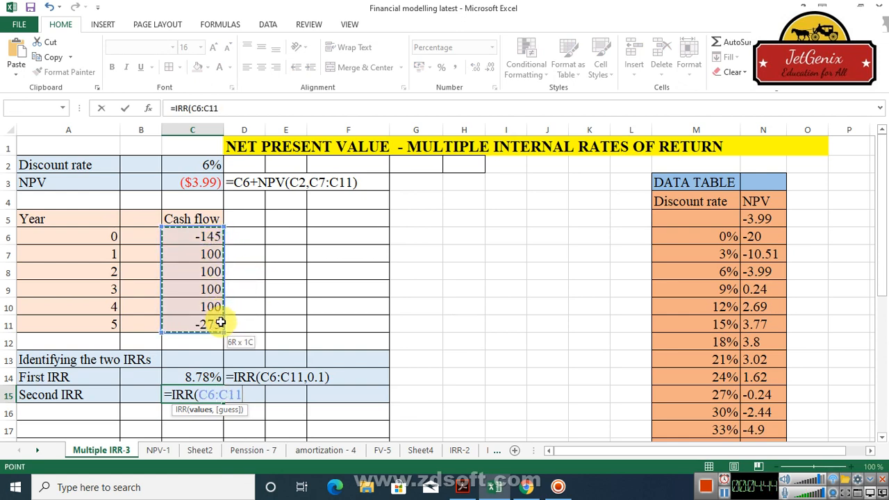
text(,)
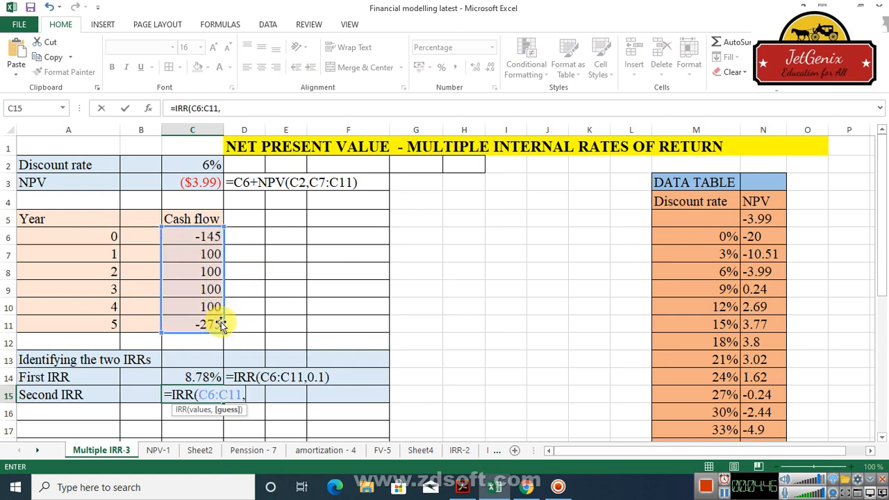
text(0.8)
key(Return)
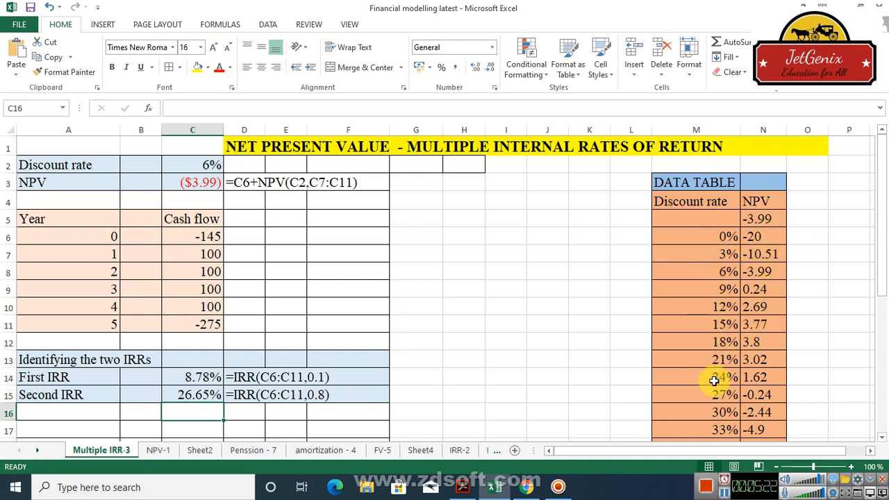
Test the NPV with a discount rate of 0% in C2, and set the rate to 9%
click(211, 166)
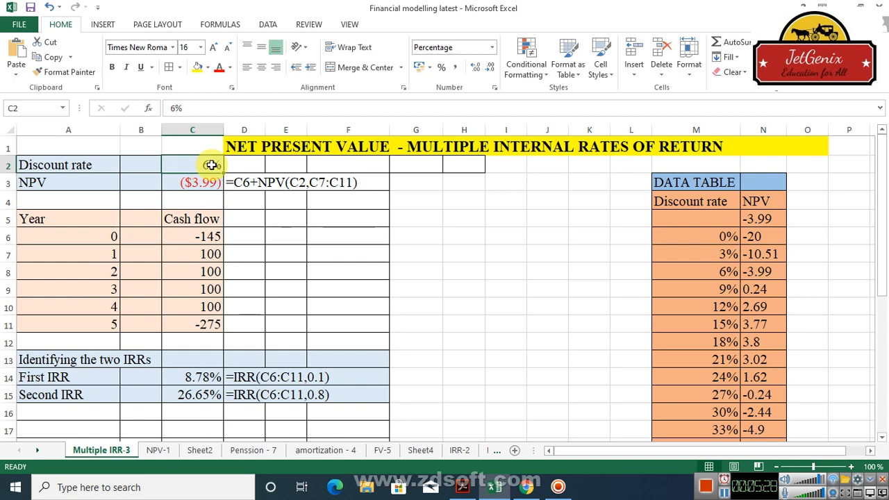
text(0)
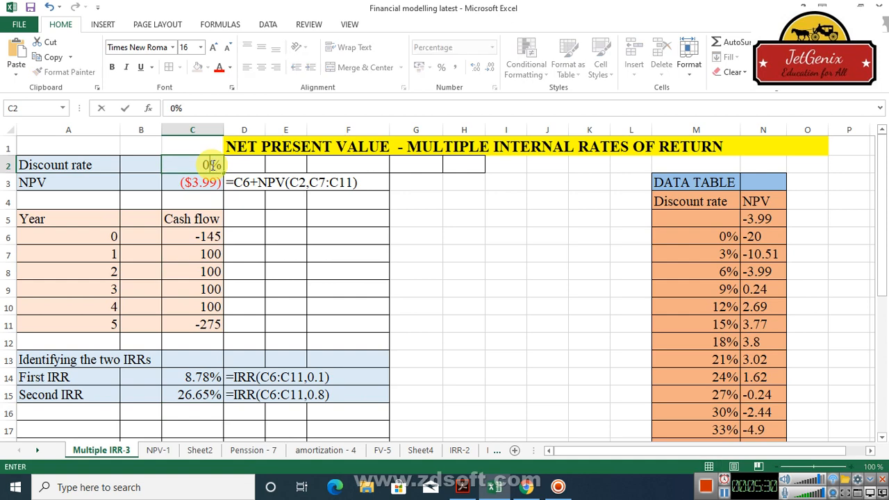
key(Return)
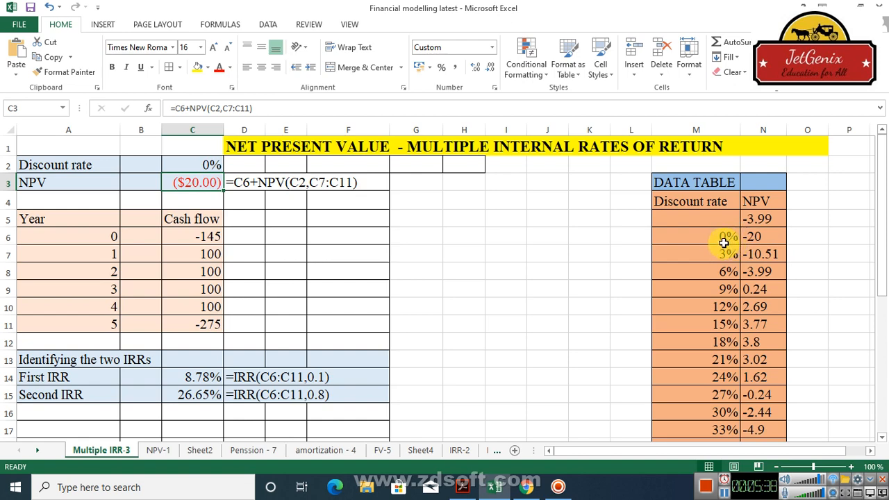
click(204, 165)
text(9)
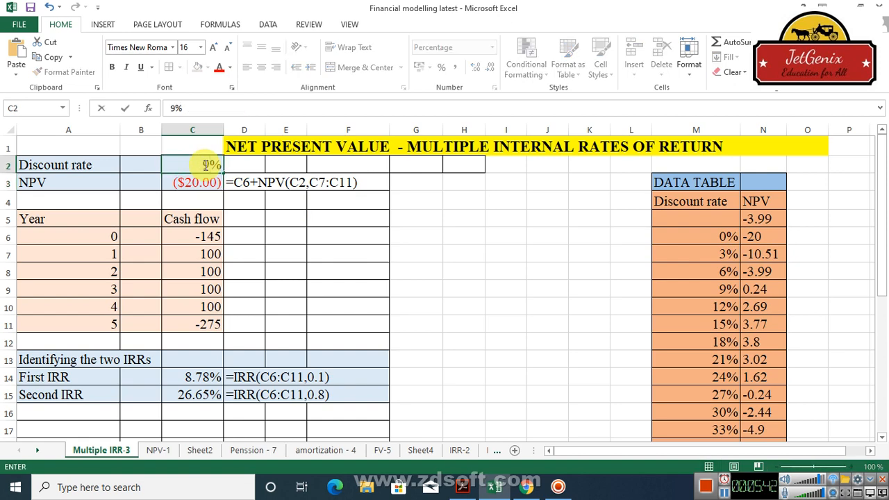
key(Return)
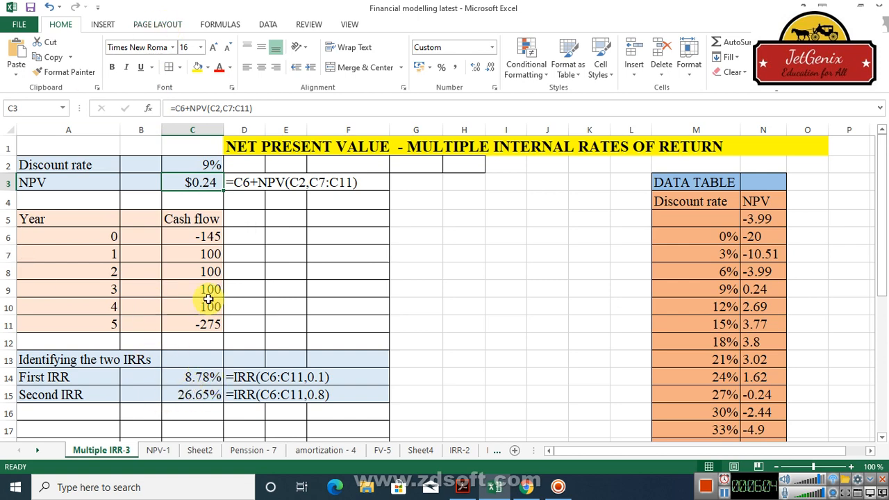
Insert a Scatter with Straight Lines and Markers chart of NPV against discount rate from data table range M4:N19
click(104, 25)
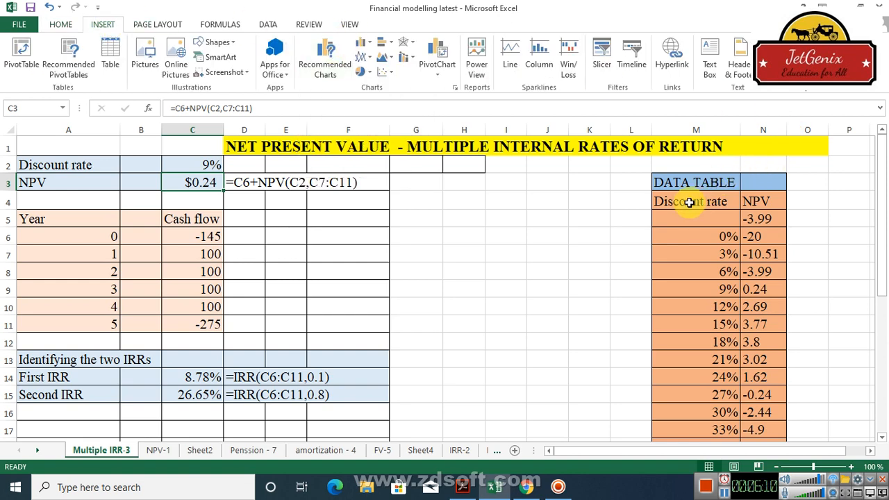
drag(687, 201, 740, 413)
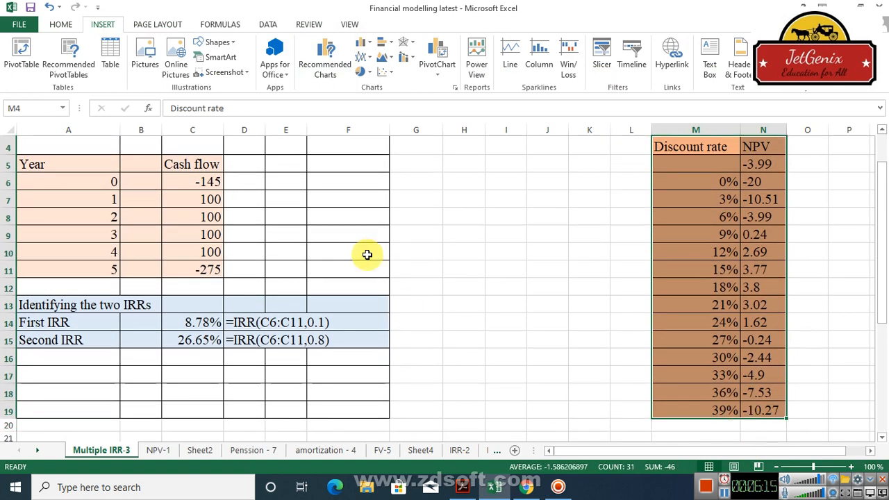
click(331, 64)
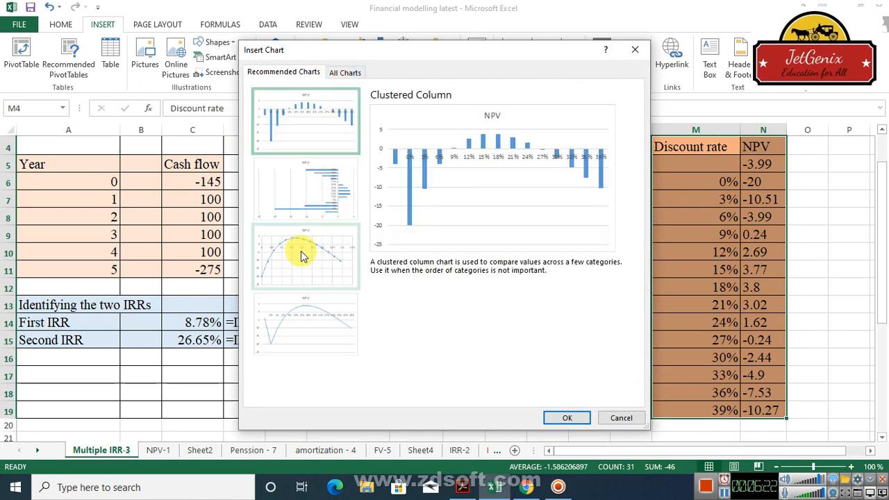
click(301, 250)
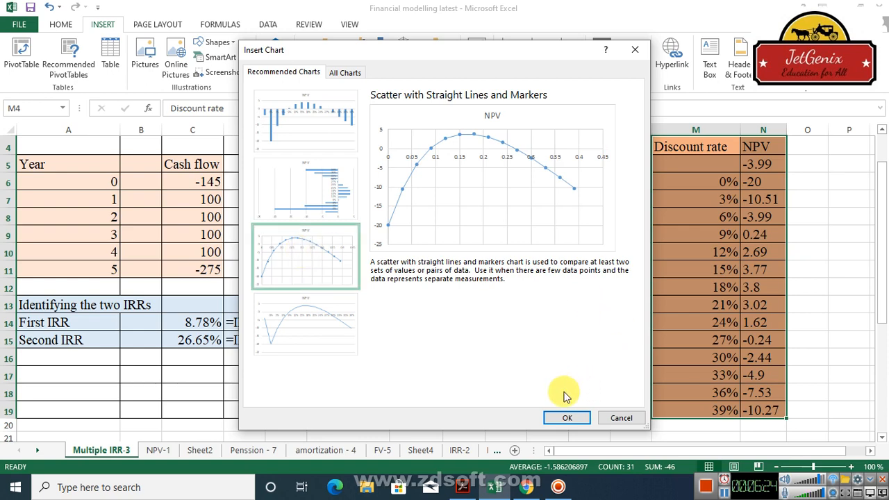
click(566, 417)
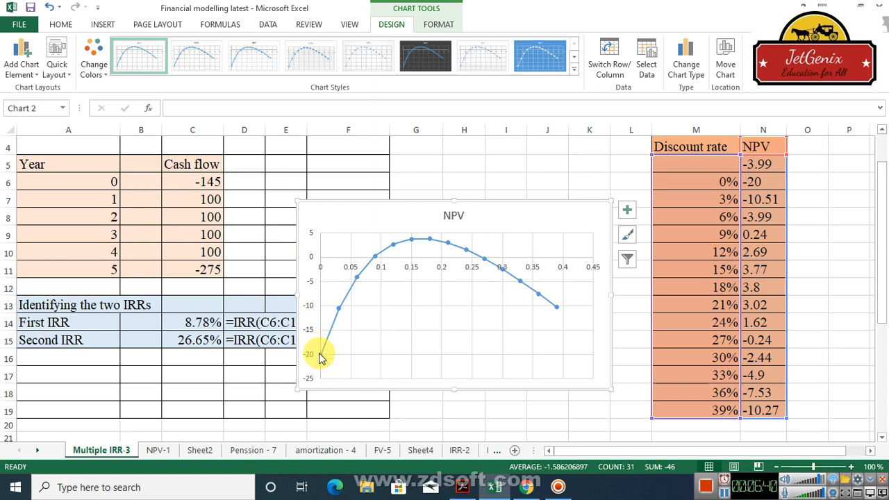
Move the NPV chart clear of the IRR formulas, starting around column G, and apply the dark-background chart style
mouse_move(377, 261)
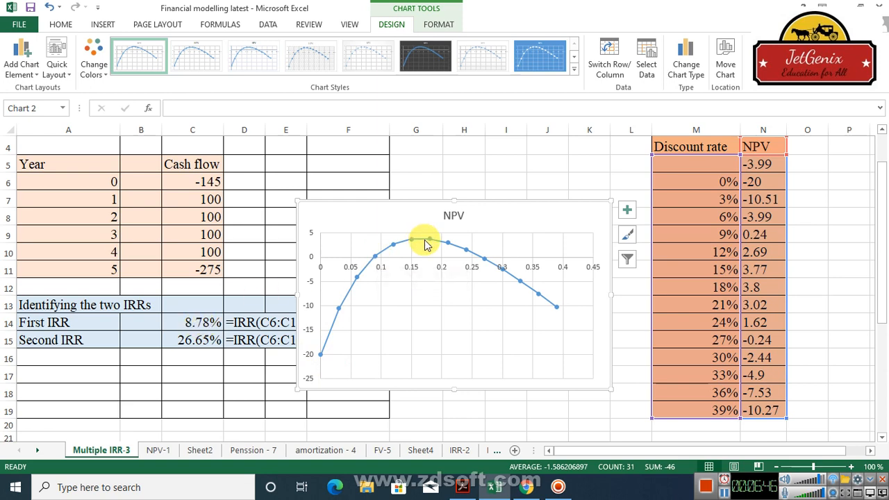
mouse_move(487, 264)
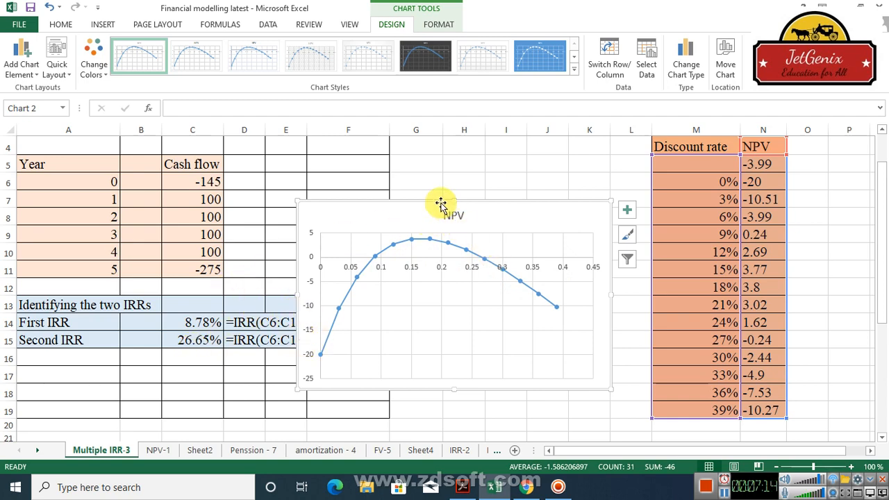
drag(423, 202, 535, 181)
click(426, 58)
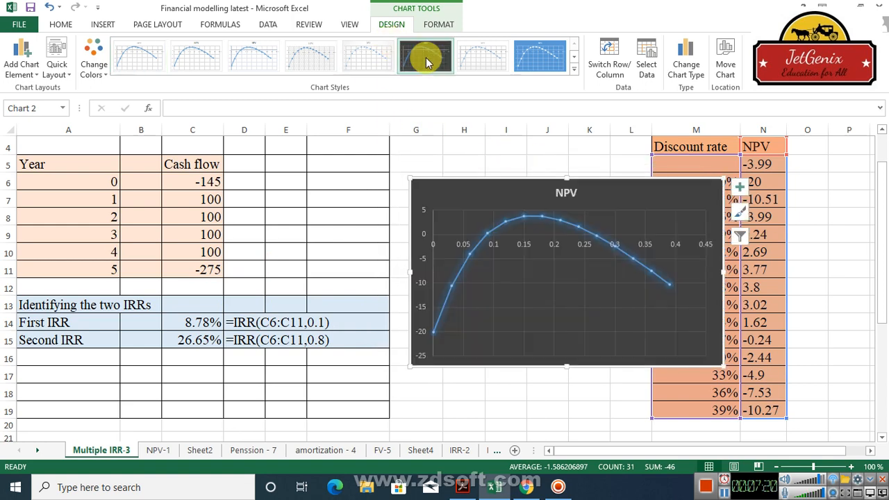